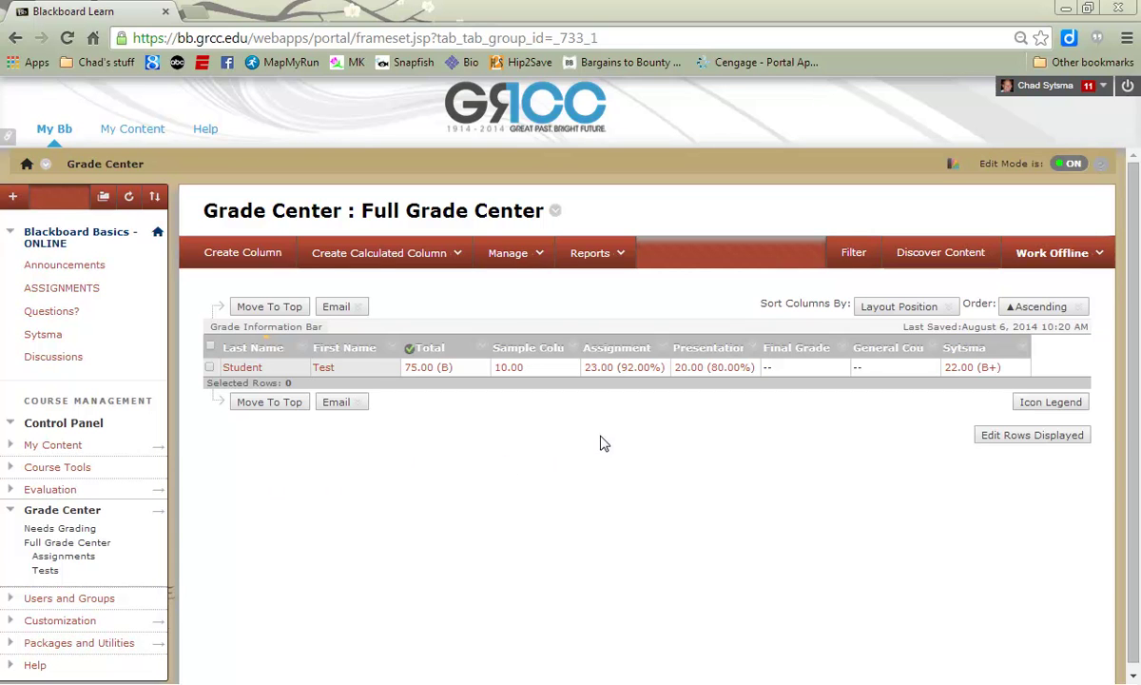
- Open the Reports menu in the Full Grade Center's action bar
left_click(595, 253)
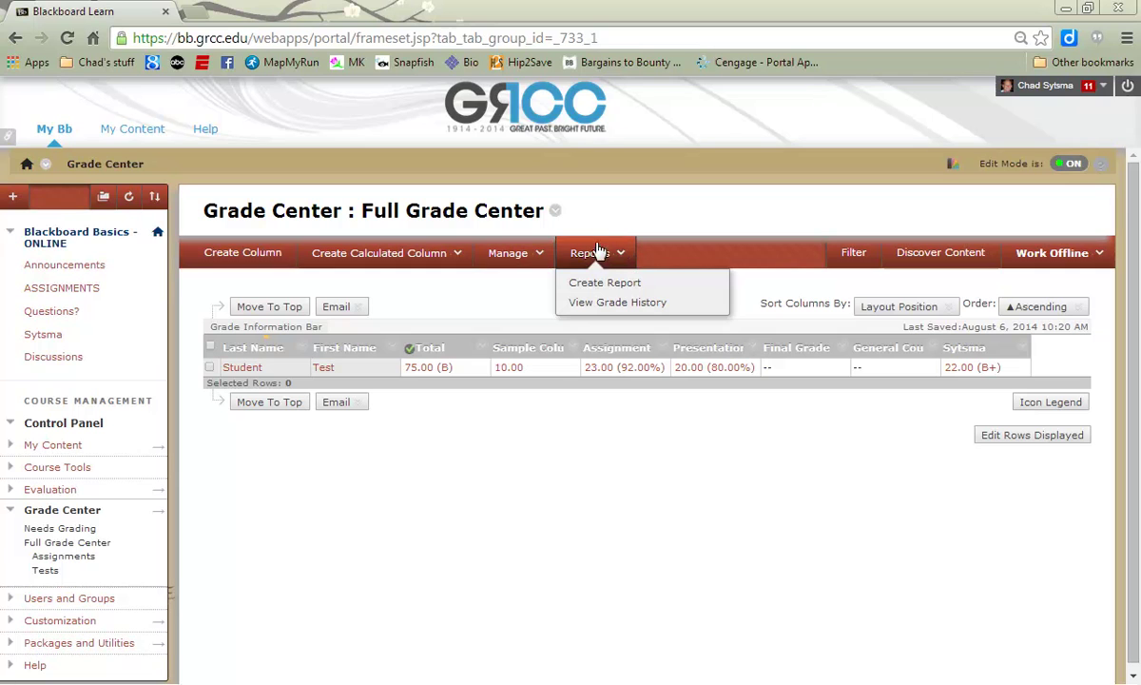
- Create a report named 'Sample Report' with Course Information included in the header
left_click(608, 291)
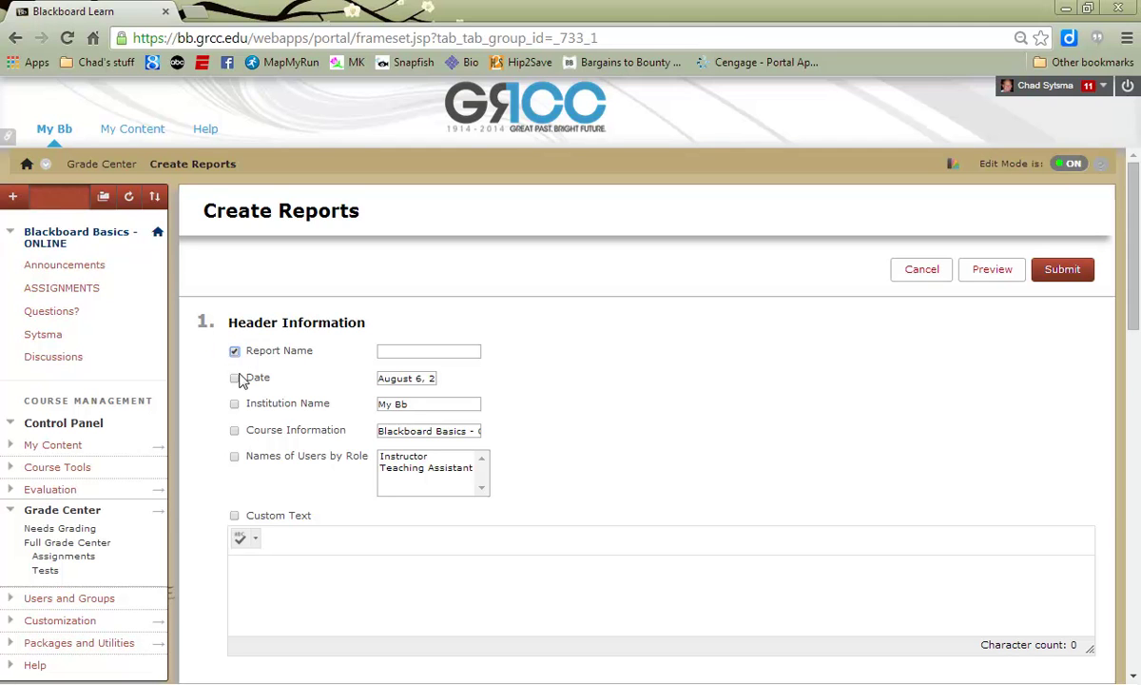
left_click(427, 348)
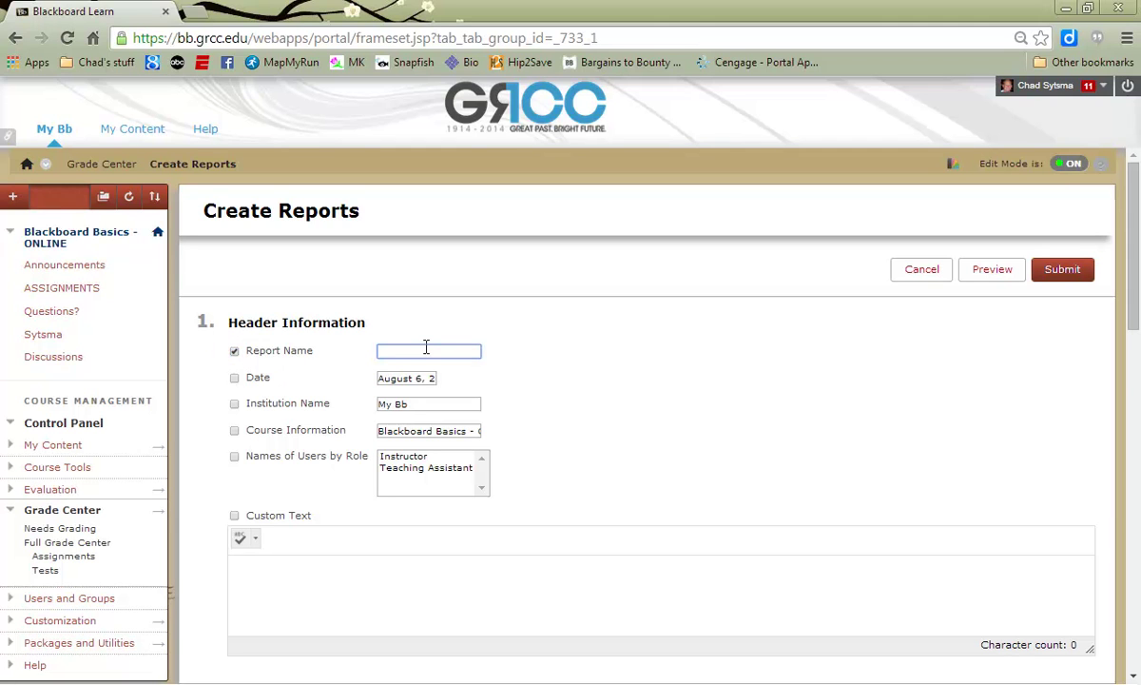
type("Sample Report")
left_click(235, 434)
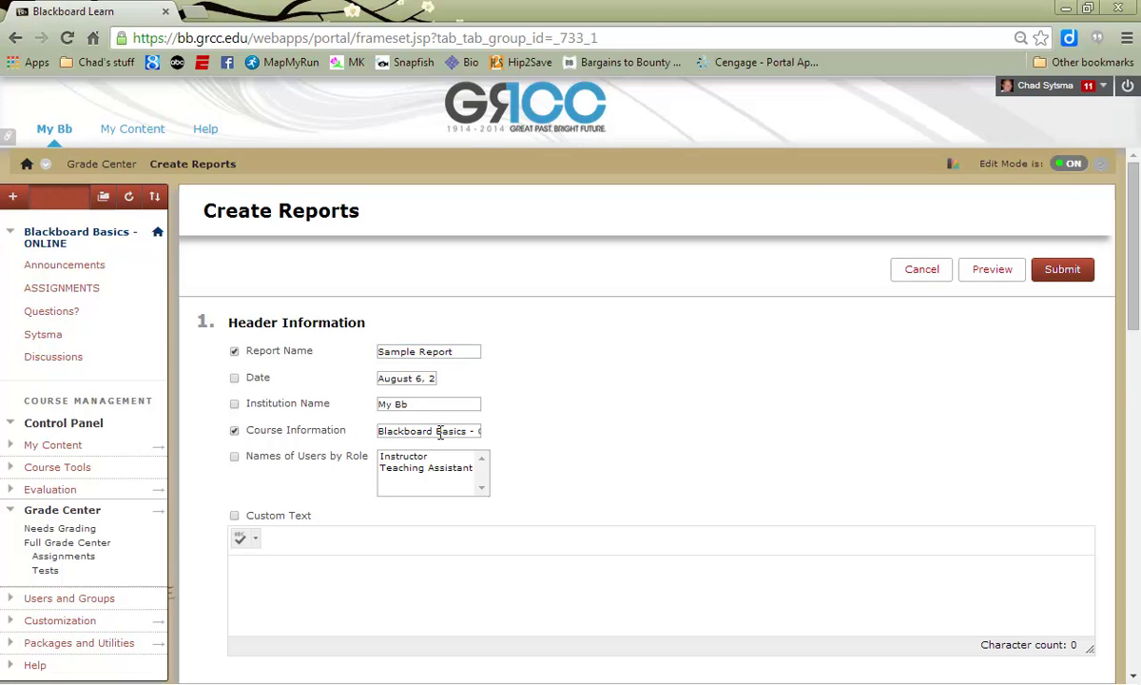
scroll(532, 430, "down", 1)
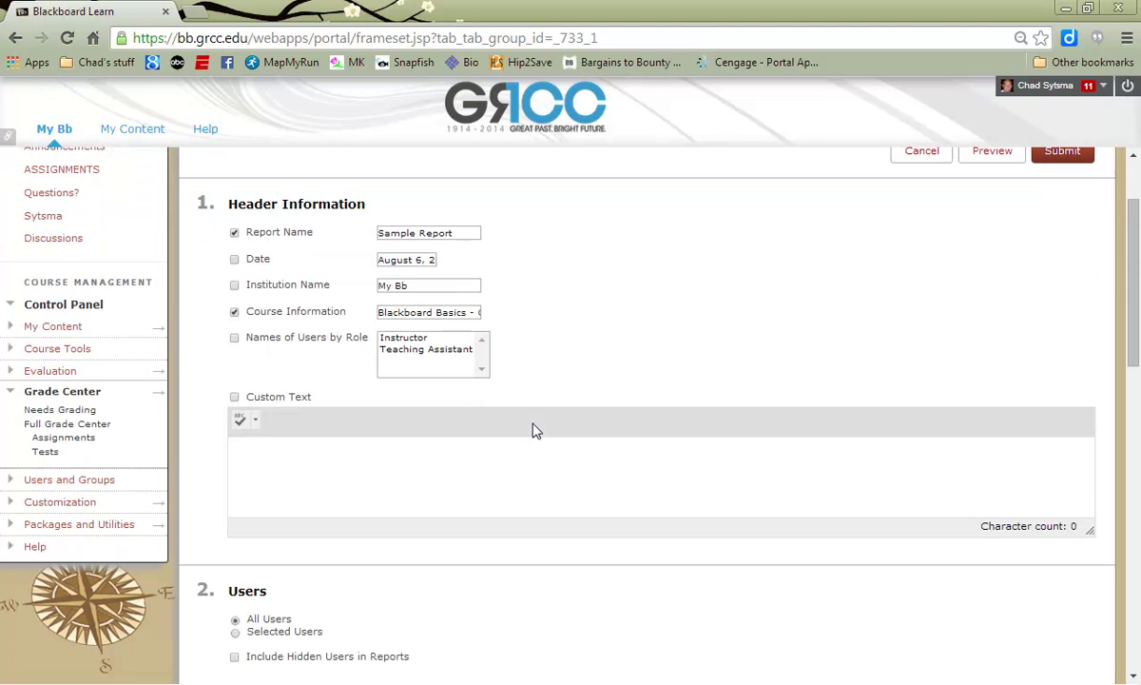
left_click(235, 340)
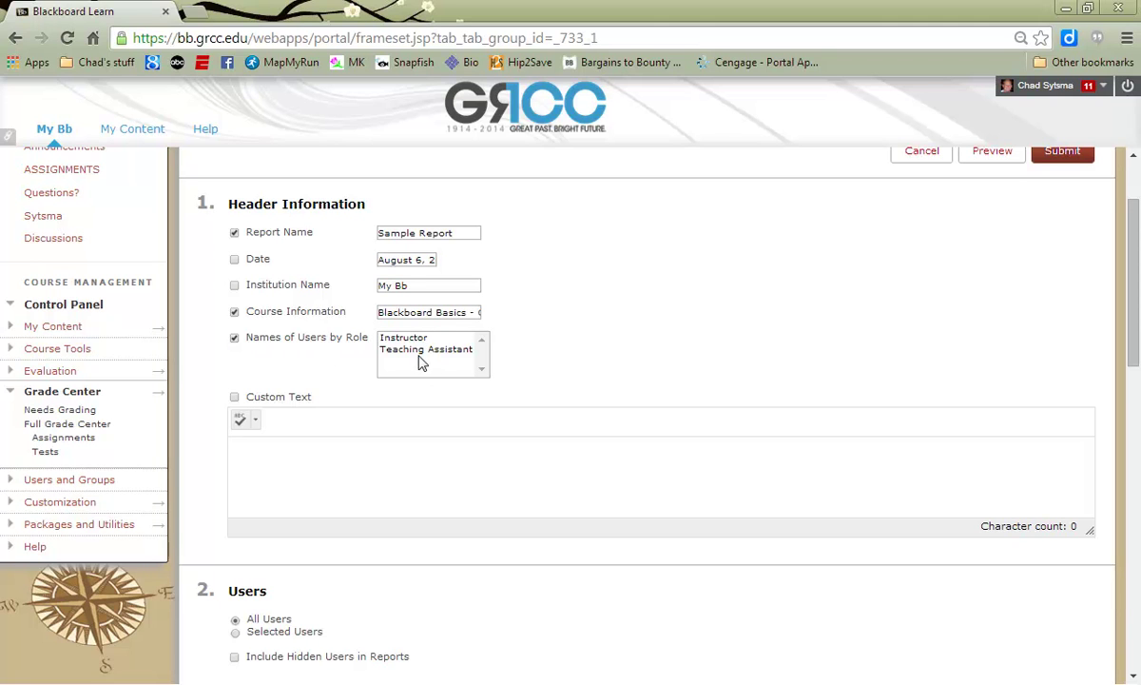
left_click(235, 338)
scroll(721, 371, "down", 1)
scroll(720, 371, "down", 1)
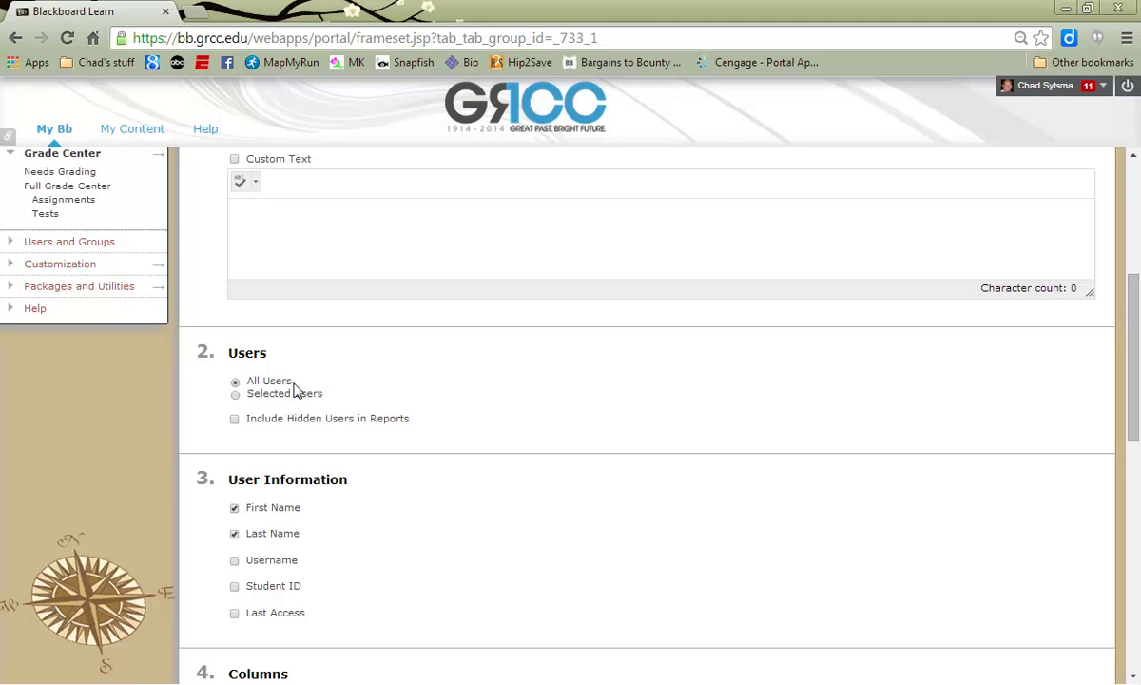
left_click(236, 395)
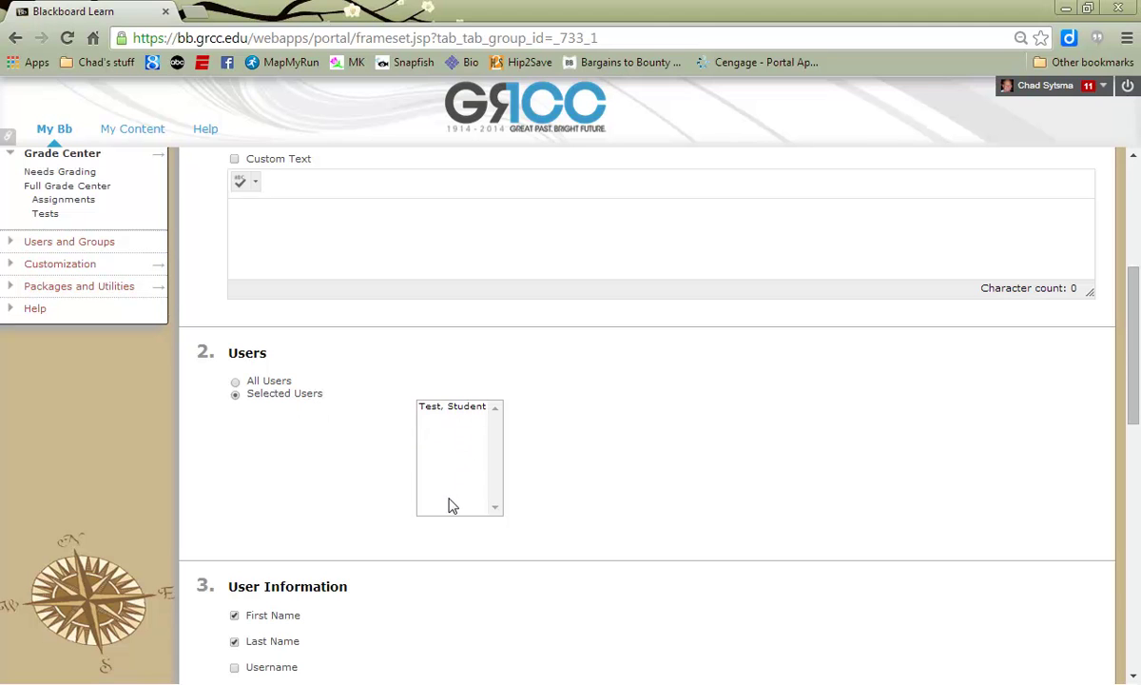
left_click(236, 381)
scroll(475, 394, "down", 1)
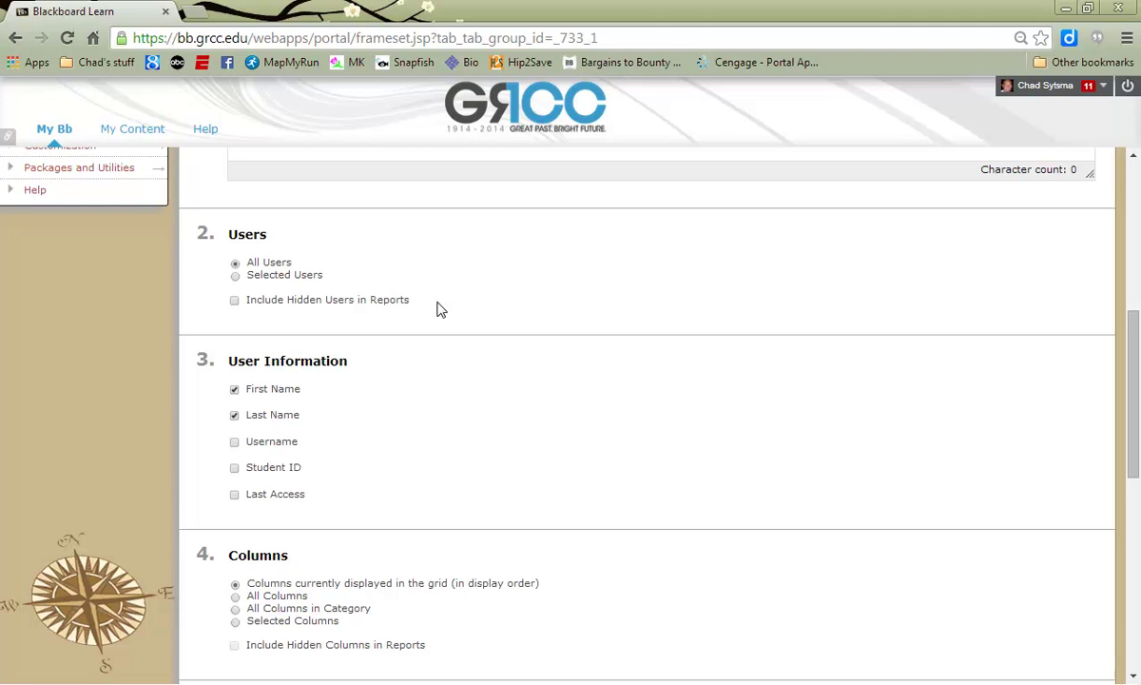
- Under Columns, choose Selected Columns and pick only Assignment 1
scroll(429, 309, "down", 1)
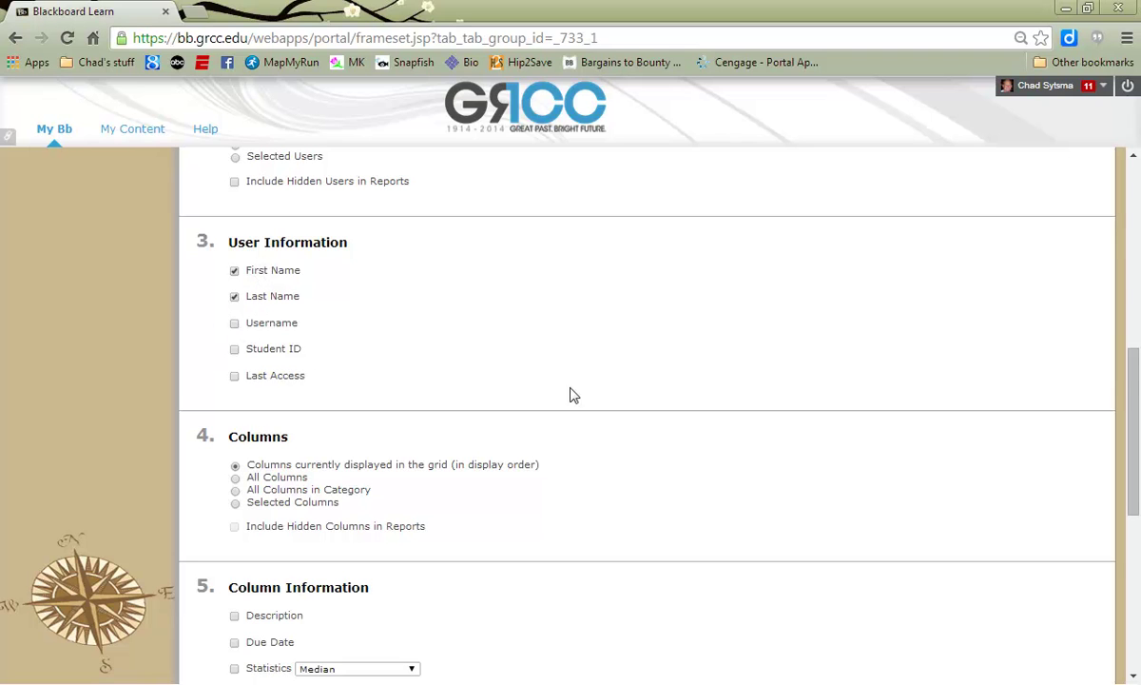
scroll(596, 392, "down", 1)
scroll(599, 394, "down", 1)
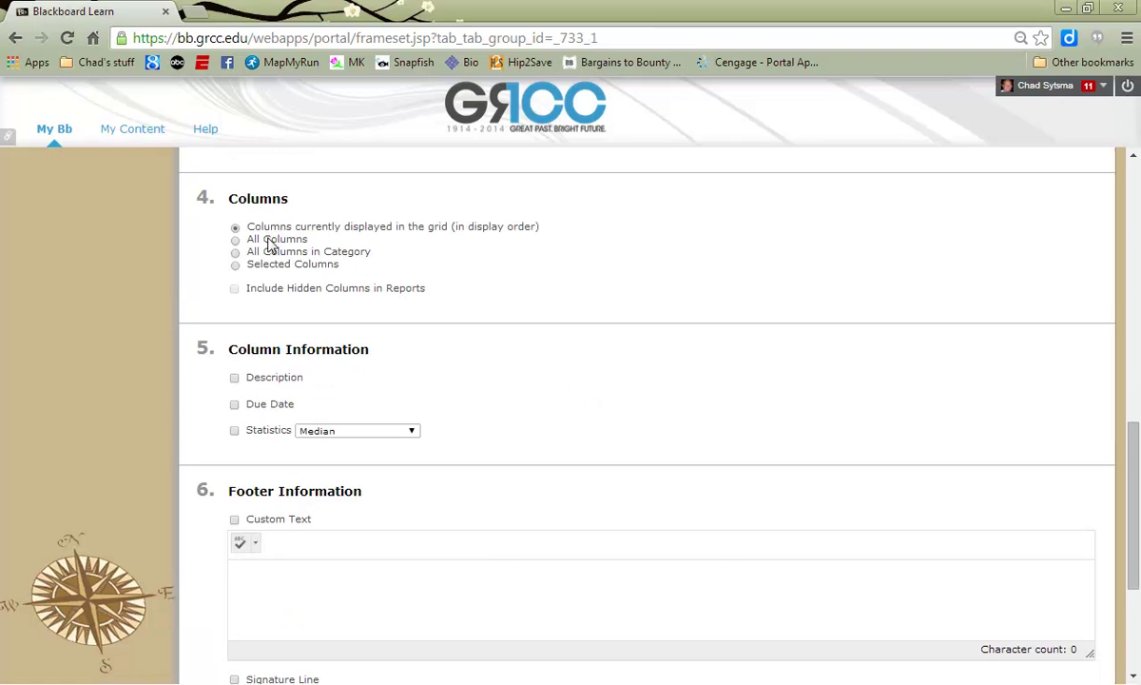
left_click(235, 241)
left_click(236, 253)
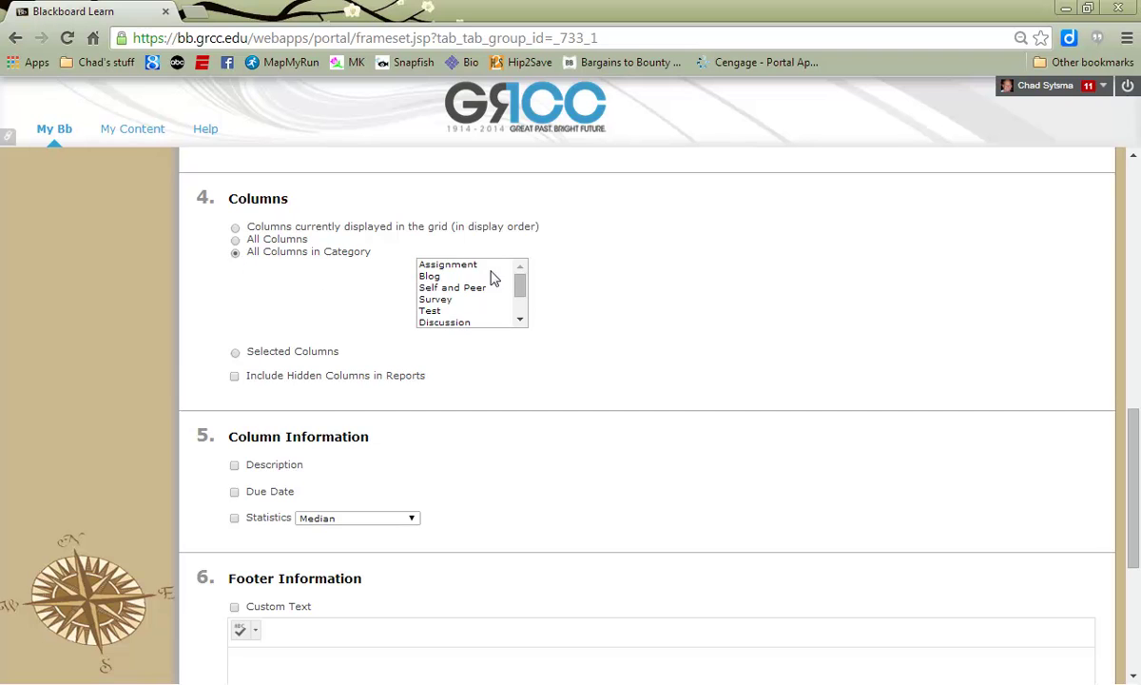
mouse_move(520, 282)
left_mouse_down()
mouse_move(519, 305)
mouse_move(524, 287)
left_mouse_up()
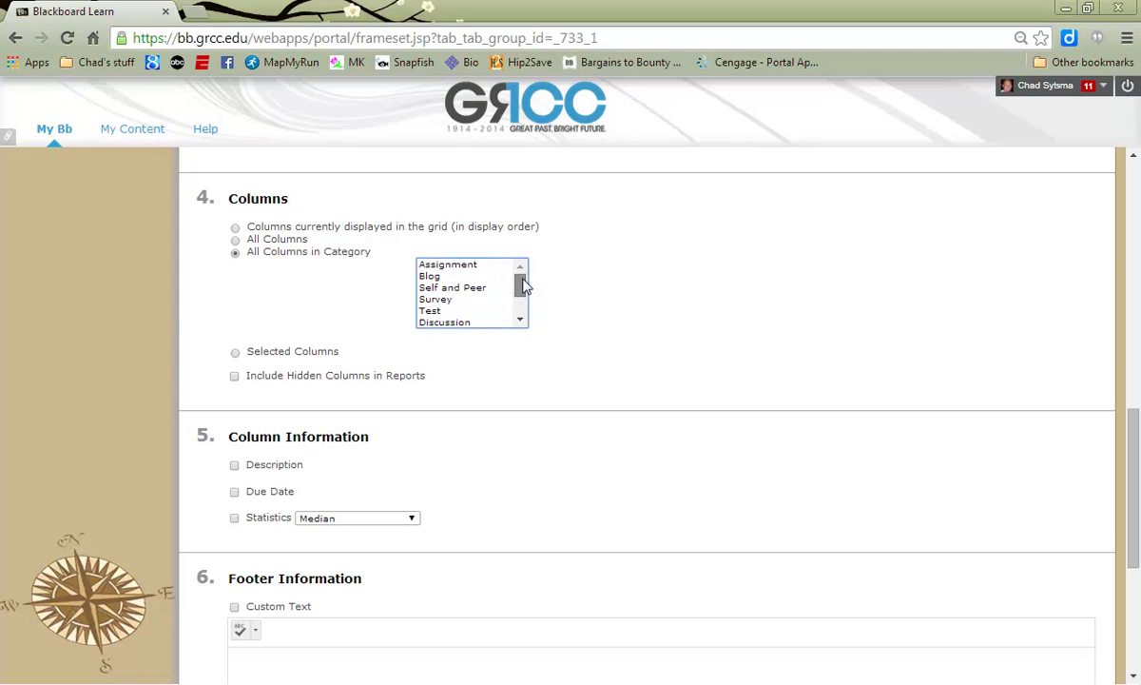
left_click(236, 354)
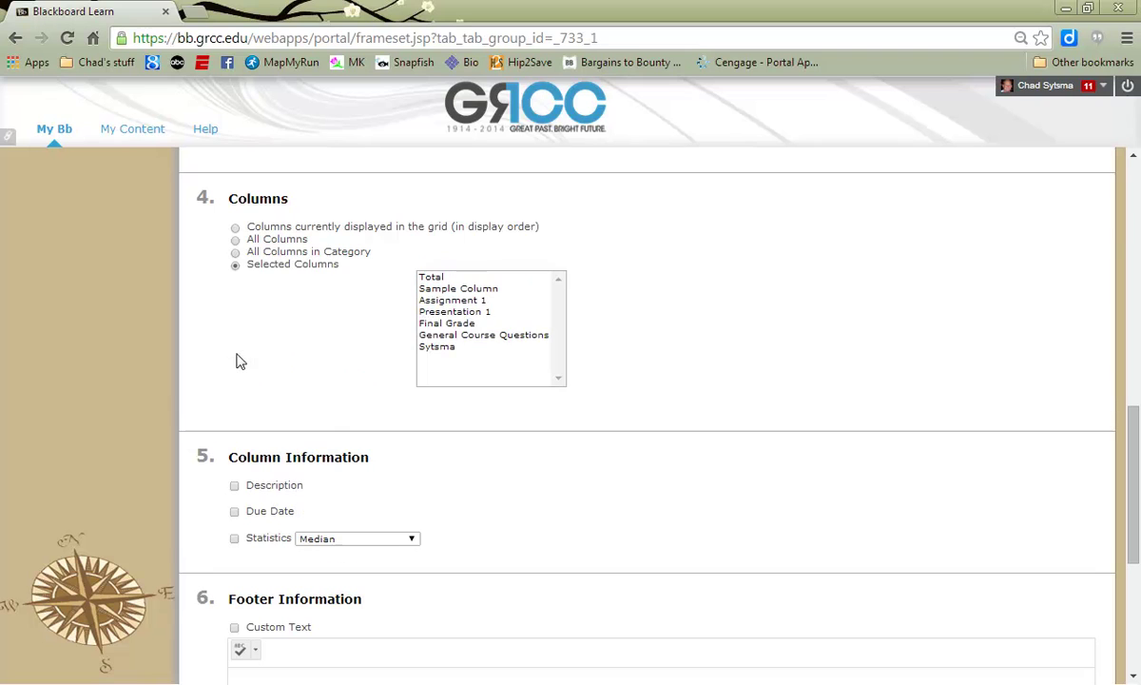
left_click(454, 299)
left_click(456, 313)
left_click(445, 300)
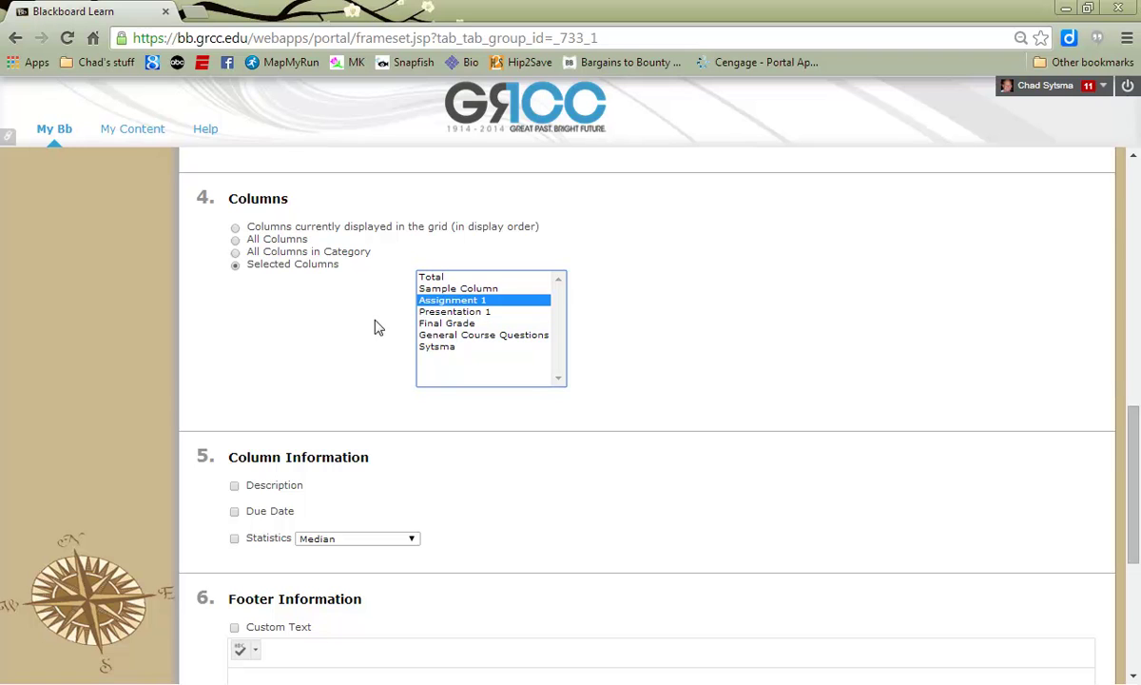
left_click(340, 401)
- Leave Description and Due Date unchecked in the column information
scroll(338, 401, "down", 1)
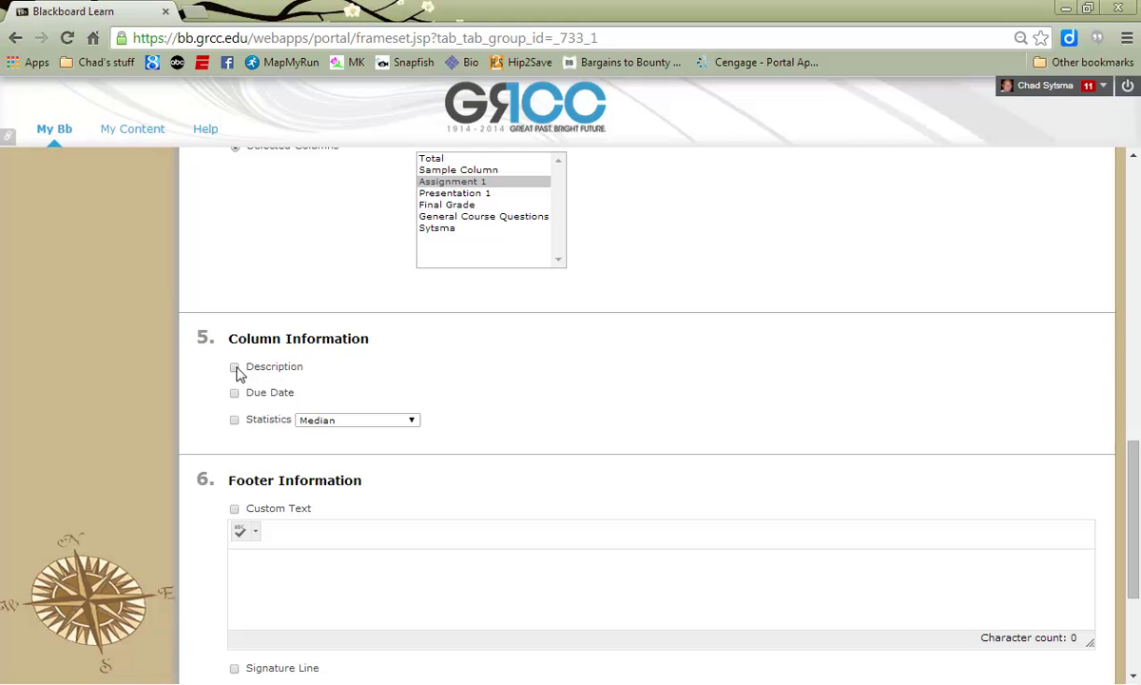
left_click(235, 392)
left_click(234, 369)
left_click(235, 392)
- Switch the report's Columns setting back to All Columns
scroll(291, 402, "down", 3)
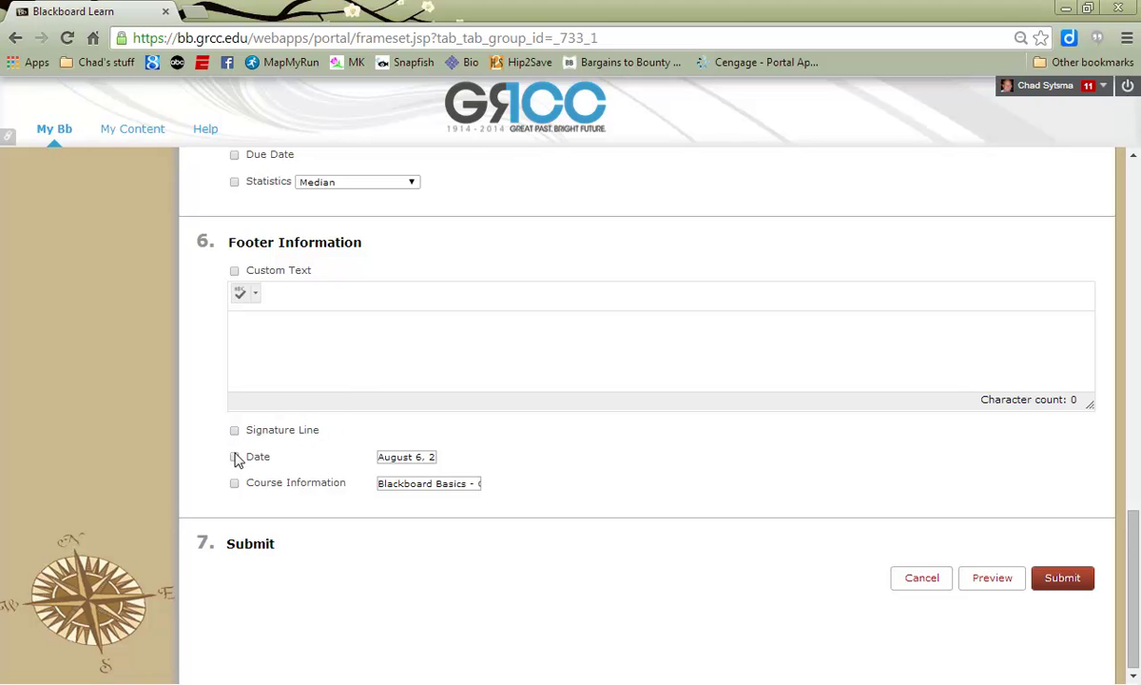
scroll(489, 467, "up", 3)
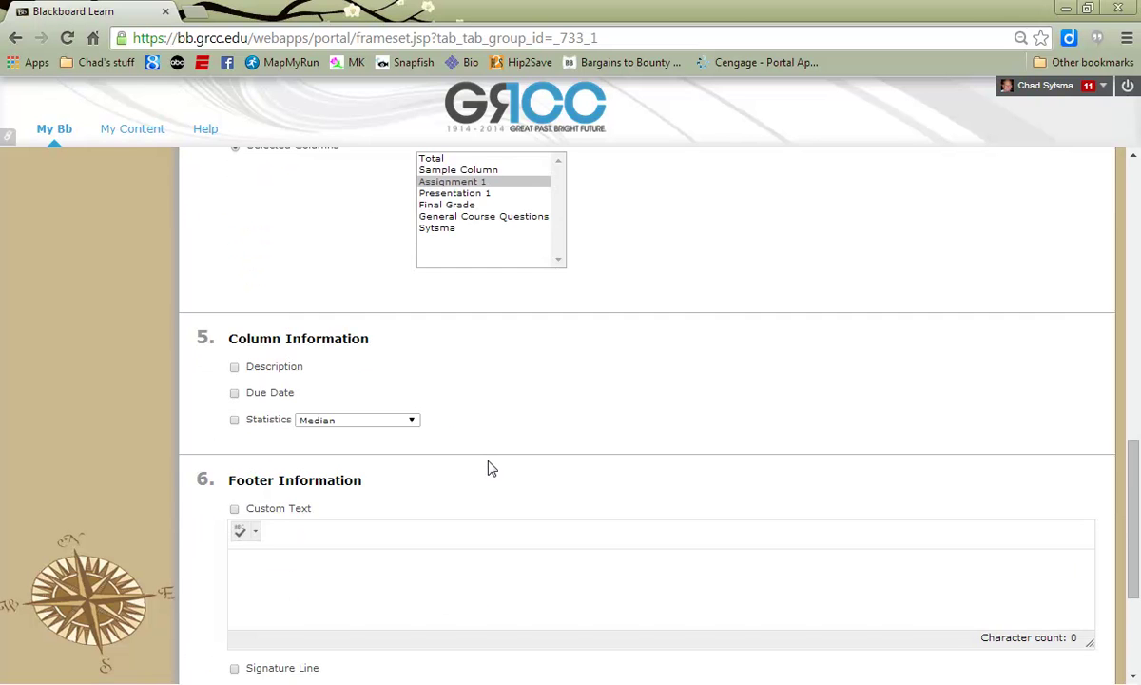
scroll(489, 468, "up", 1)
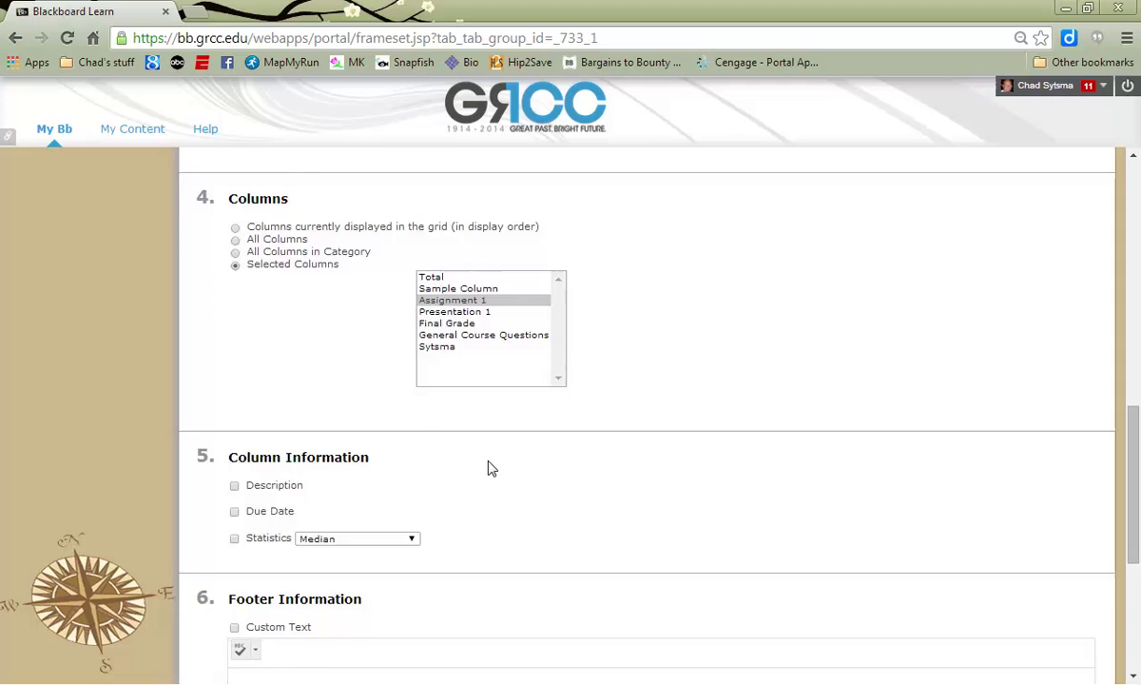
left_click(236, 241)
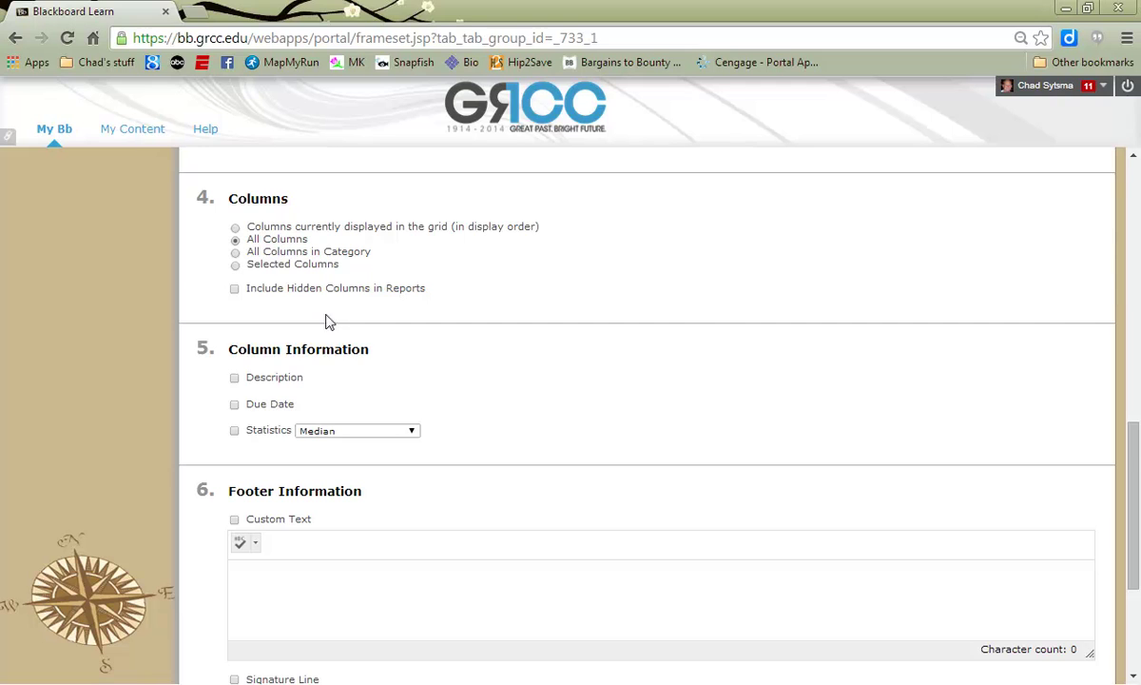
scroll(590, 455, "down", 3)
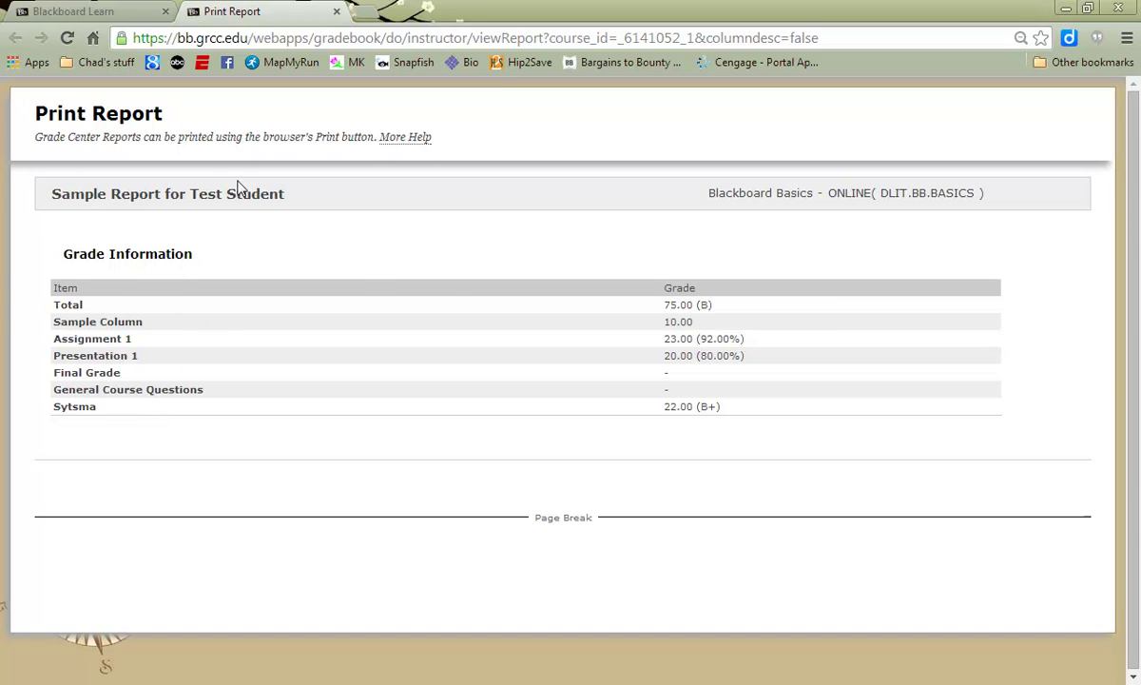
- Bring up the Print Report page's context menu to reach Print, then dismiss it
right_click(454, 302)
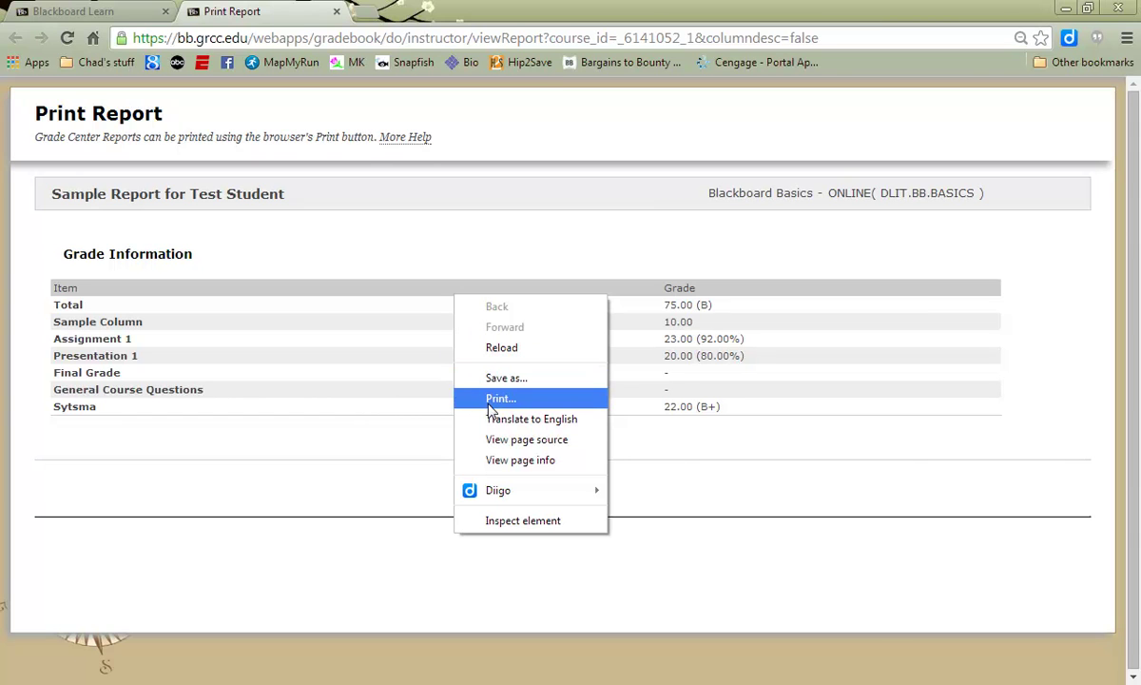
left_click(370, 248)
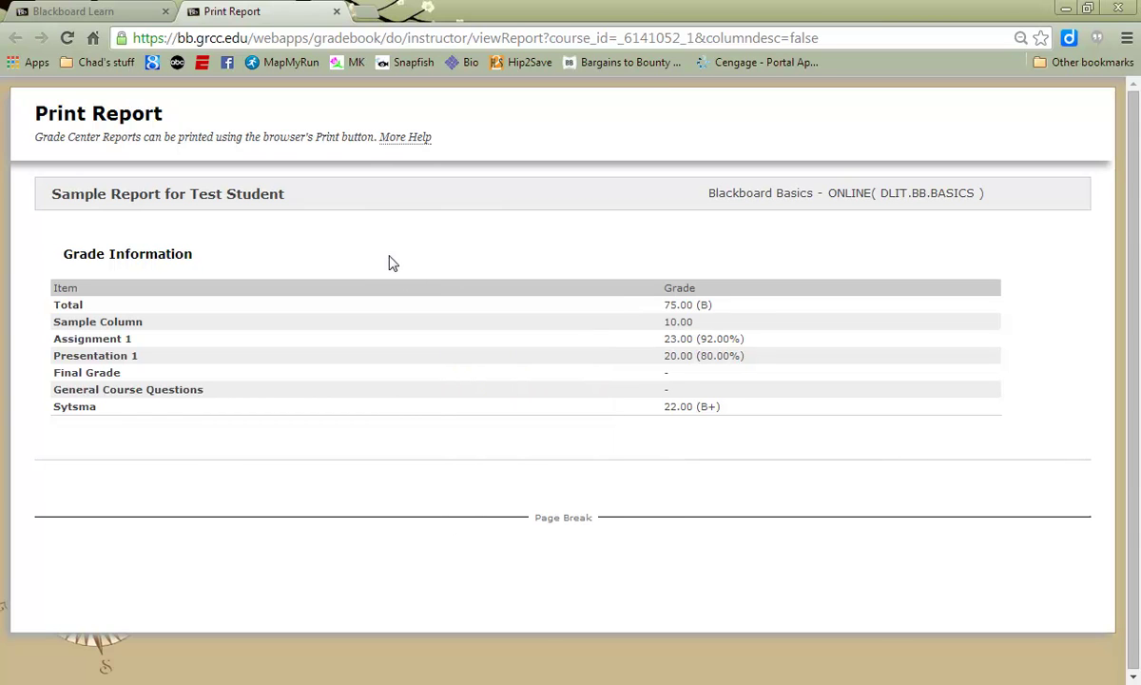